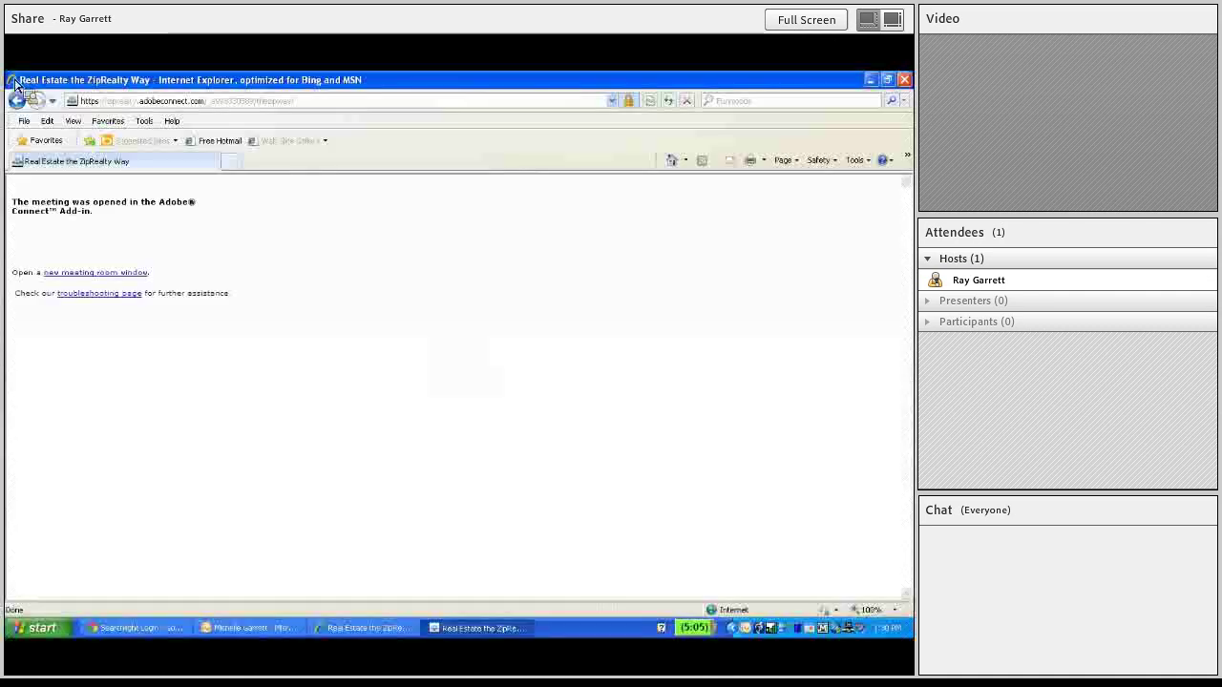
Switch to the Searchlight login page in the Chrome browser and log in with the credentials already filled in
left_click(14, 84)
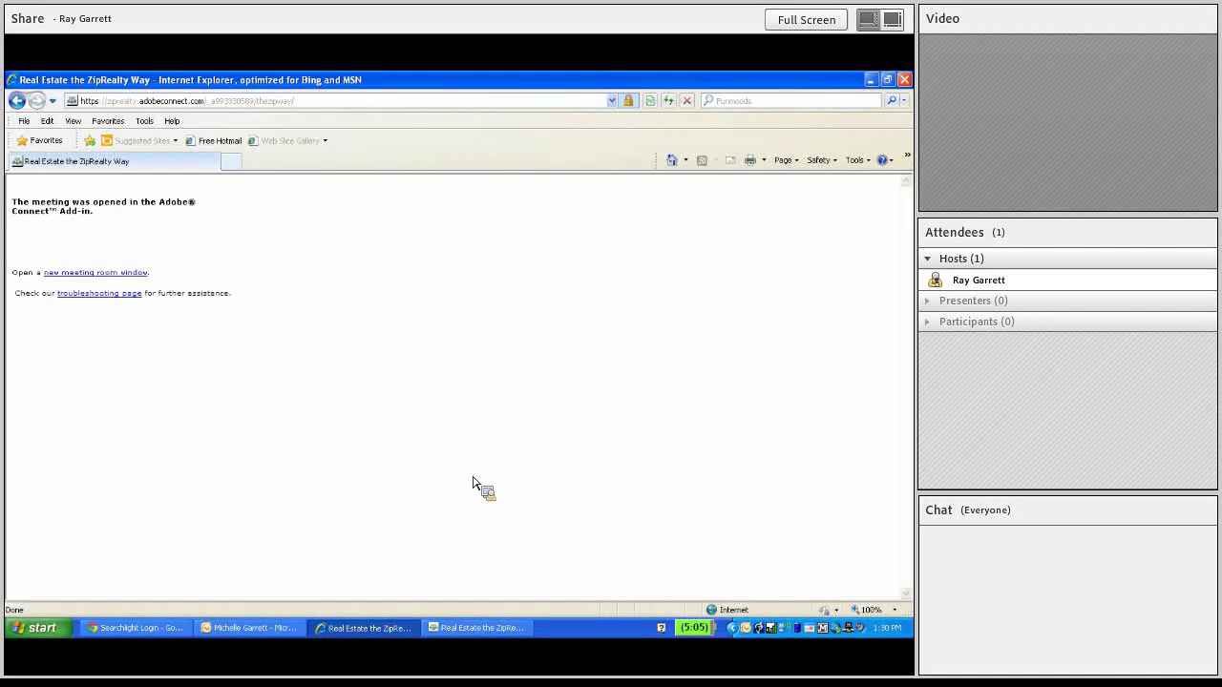
left_click(138, 627)
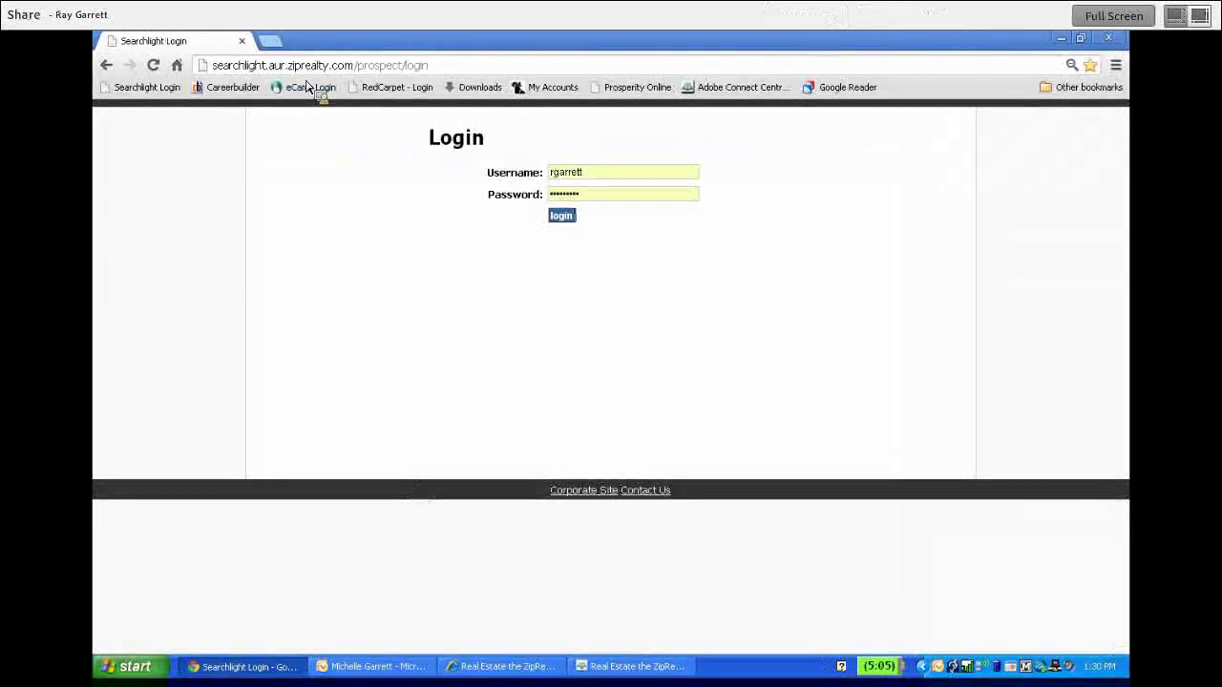
left_click_drag(427, 65, 325, 141)
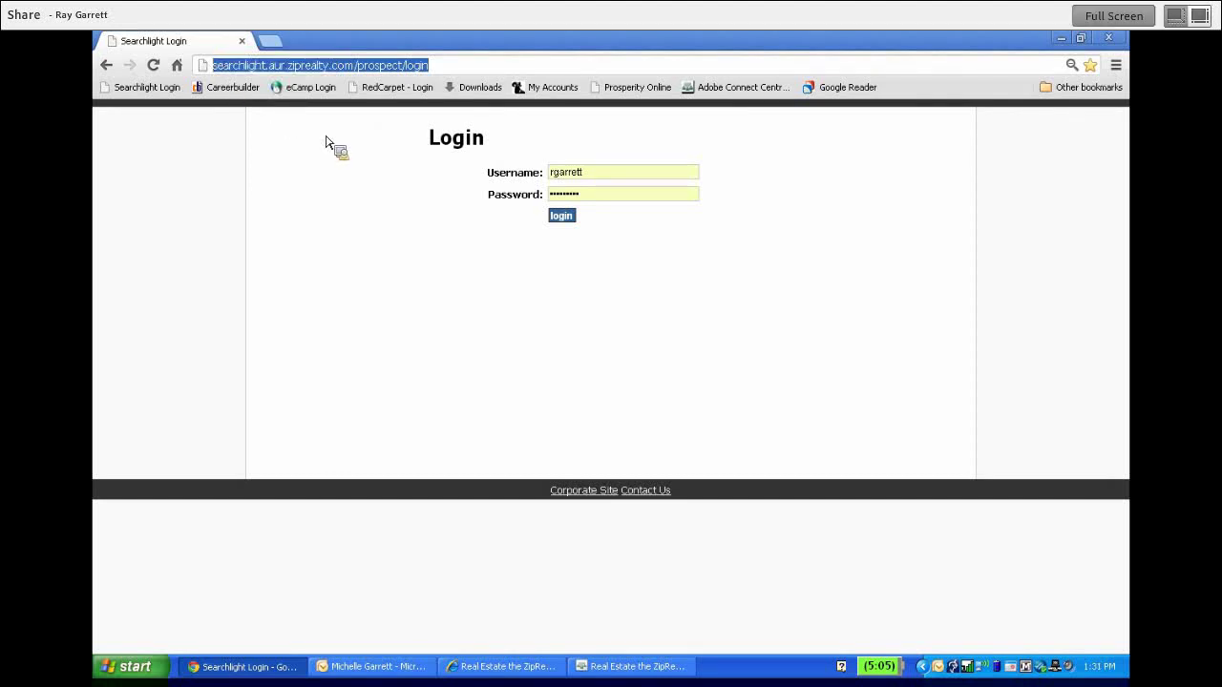
left_click_drag(326, 142, 335, 144)
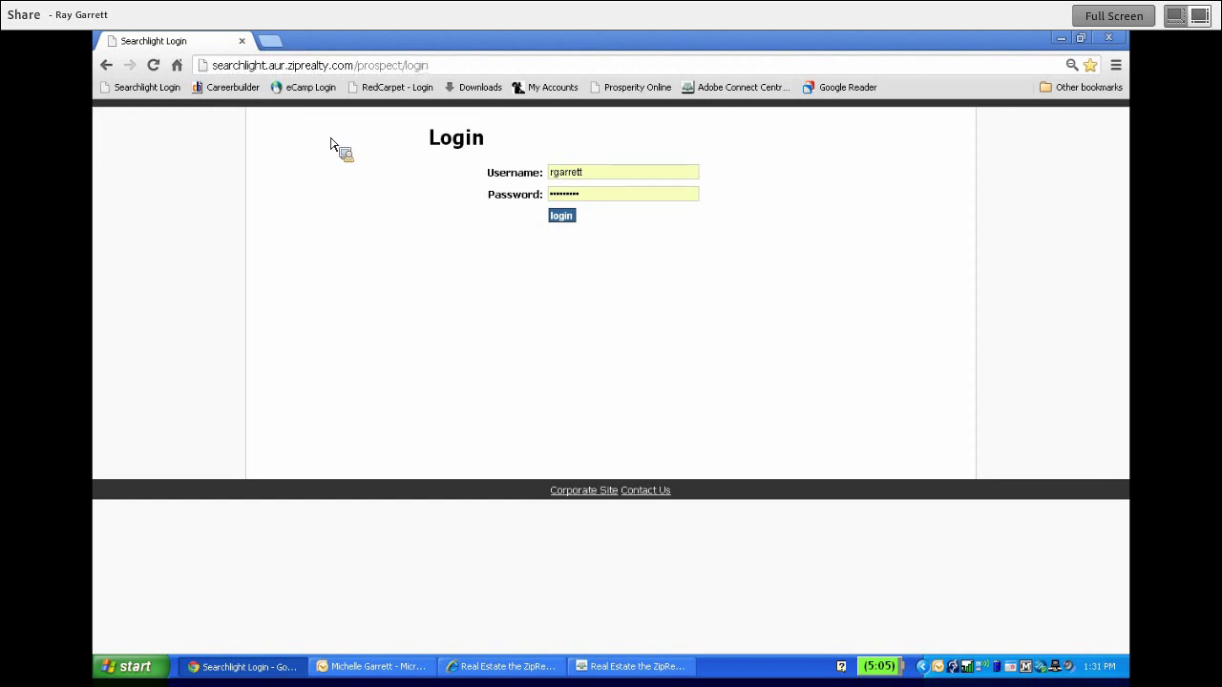
left_click_drag(244, 76, 563, 221)
left_click(562, 222)
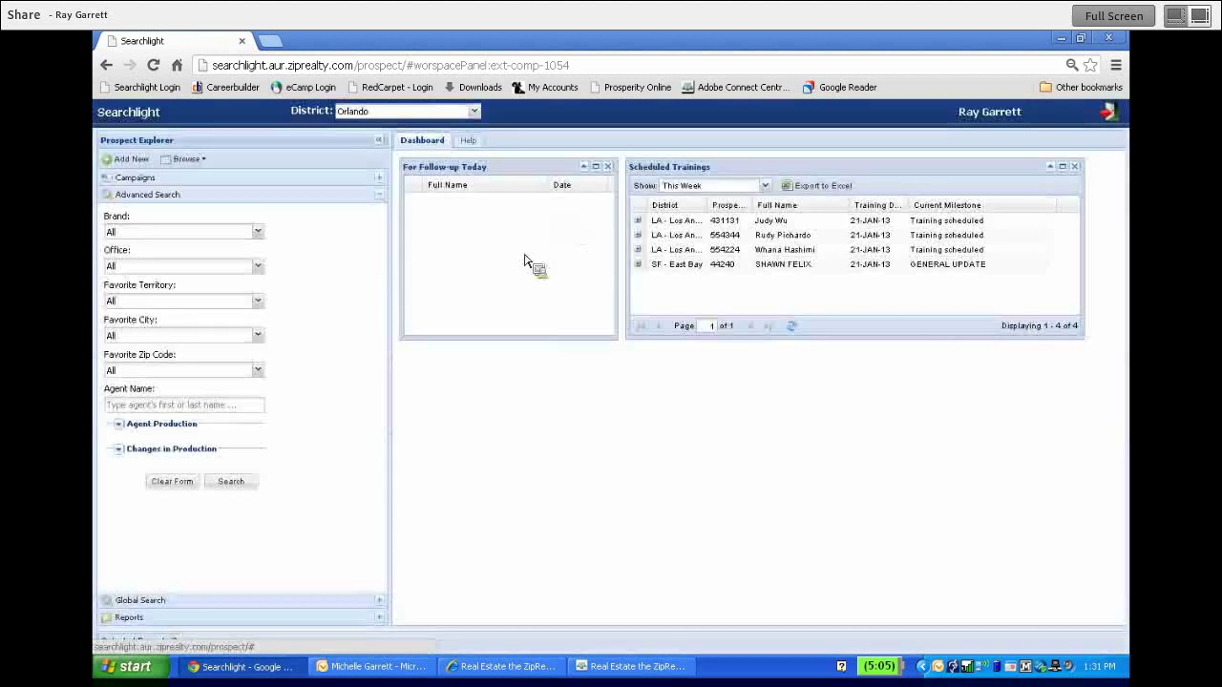
Narrow the Prospect Explorer and remove the Scheduled Trainings and For Follow-up Today widgets from the dashboard
left_click_drag(390, 410, 448, 390)
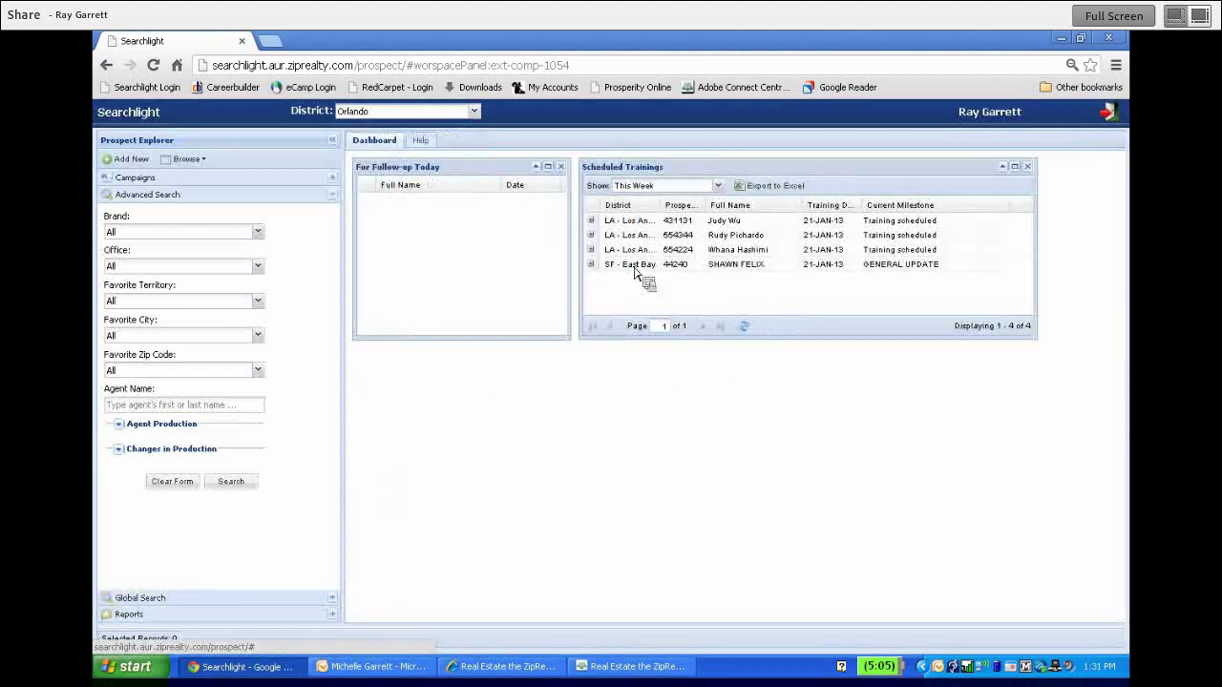
left_click(1028, 166)
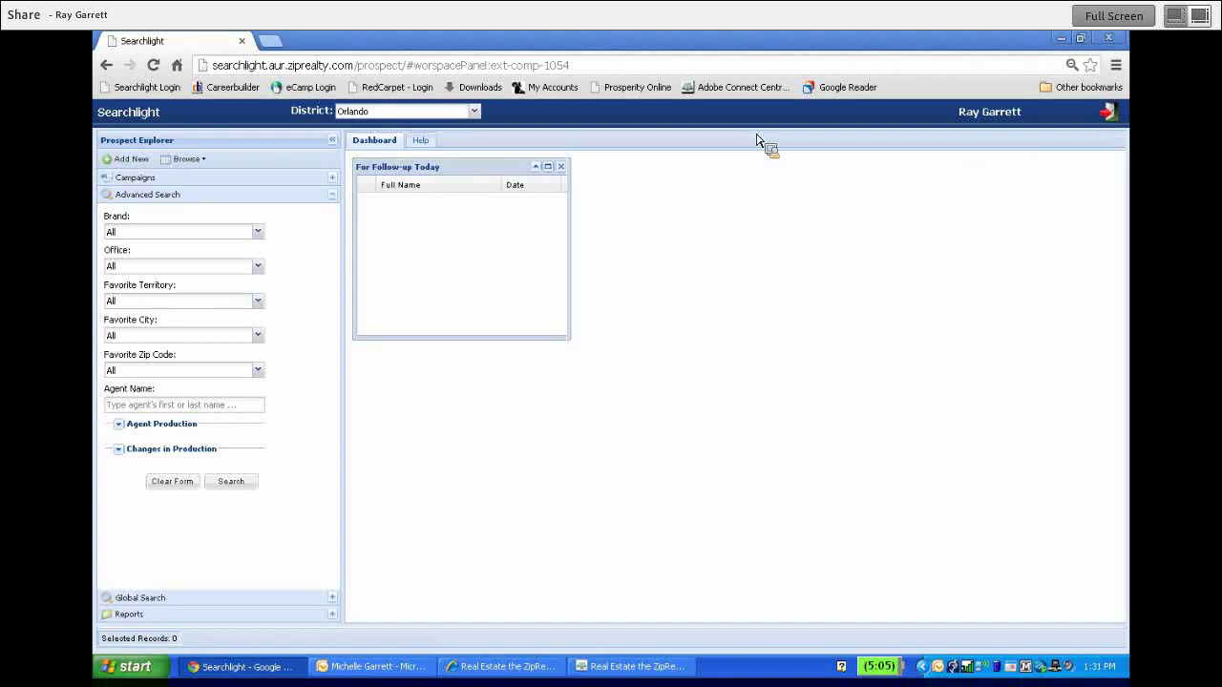
left_click(560, 166)
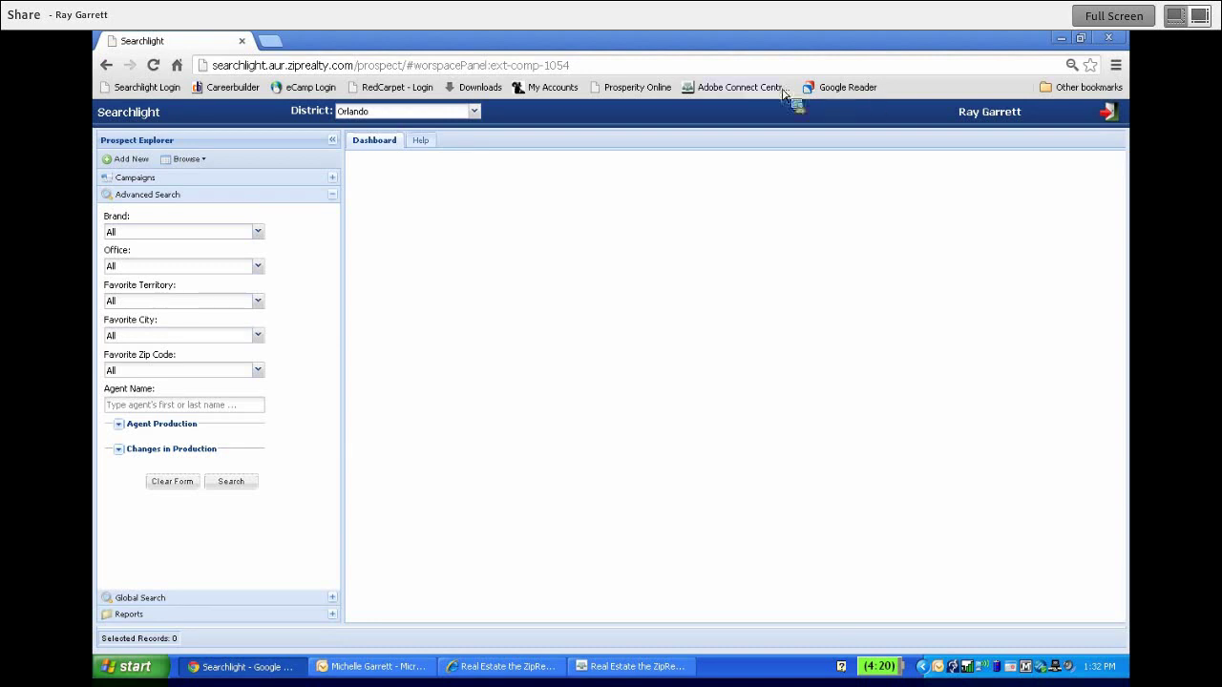
Collapse Advanced Search, narrow the Prospect Explorer further and look through the list of campaigns
left_click(228, 200)
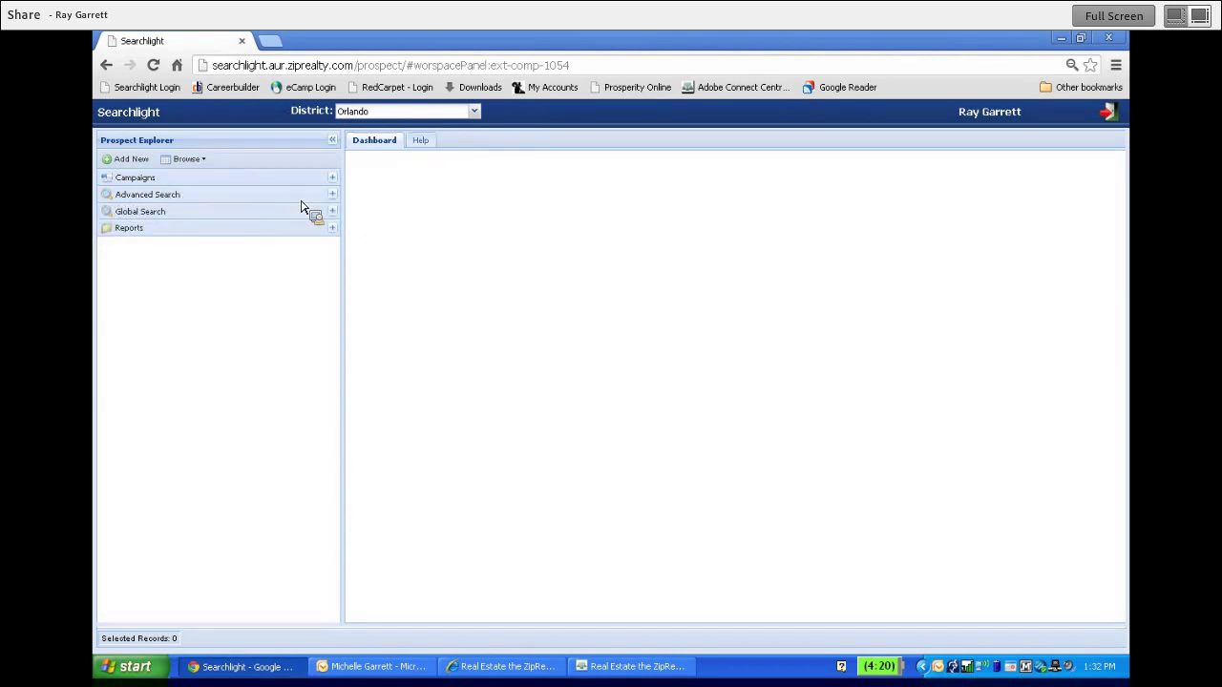
left_click_drag(347, 222, 317, 238)
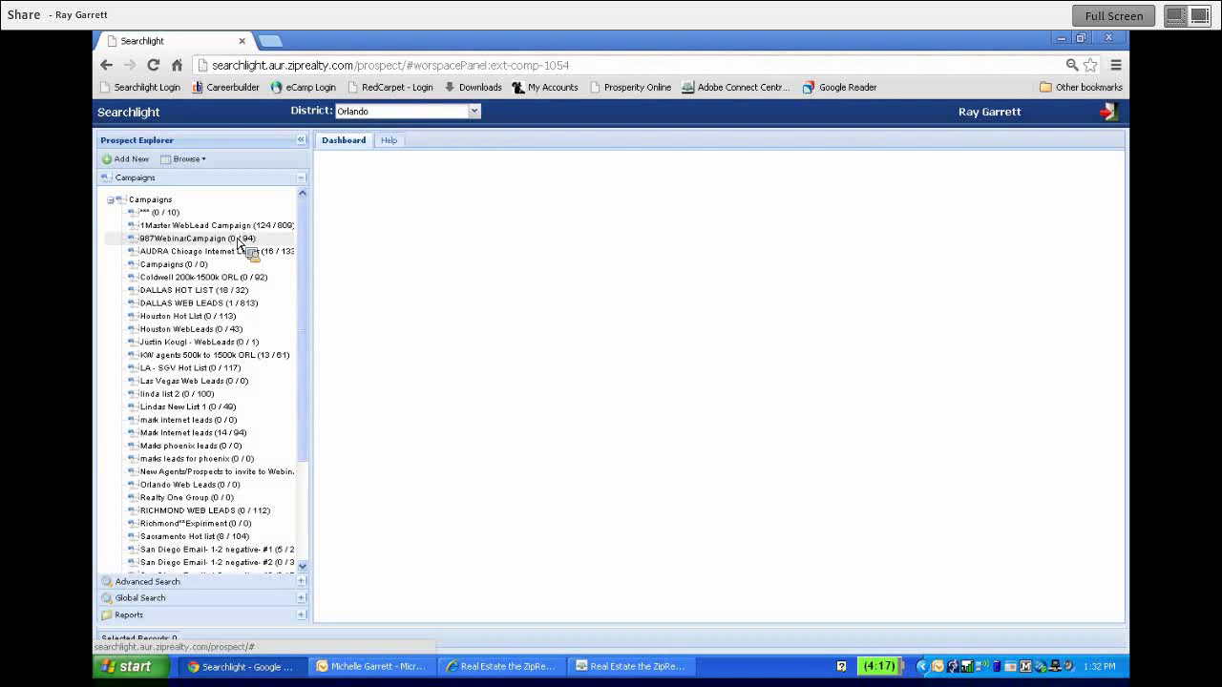
left_click_drag(239, 247, 202, 203)
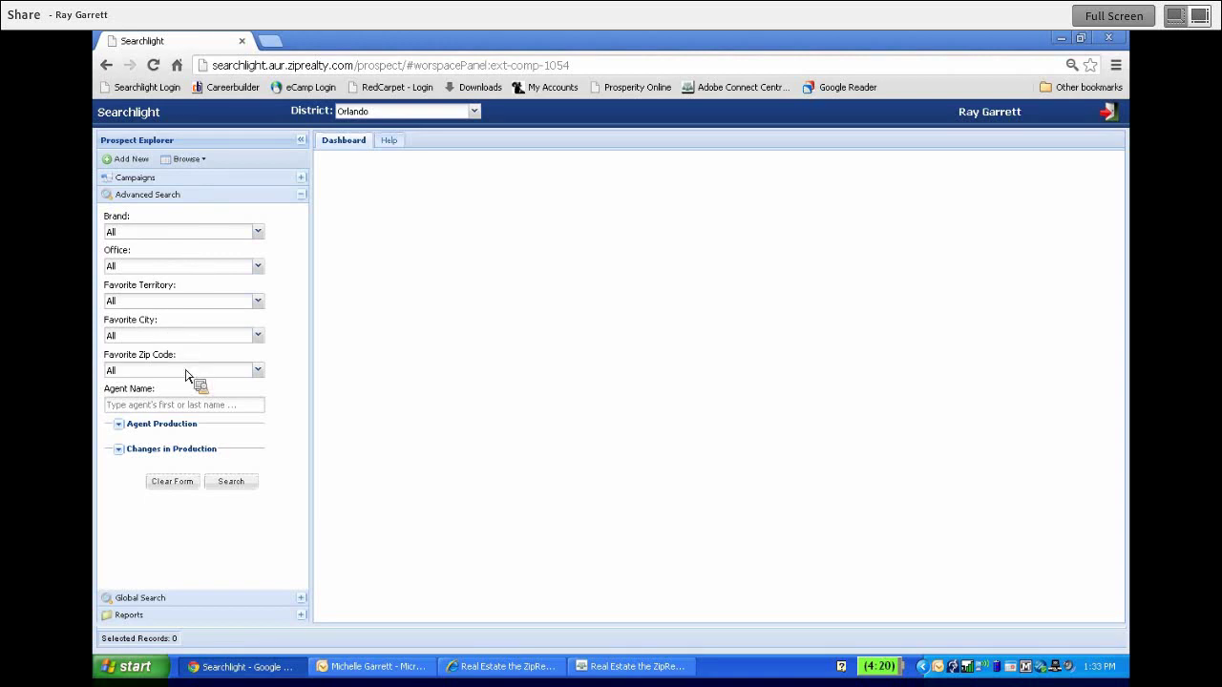
left_click(161, 407)
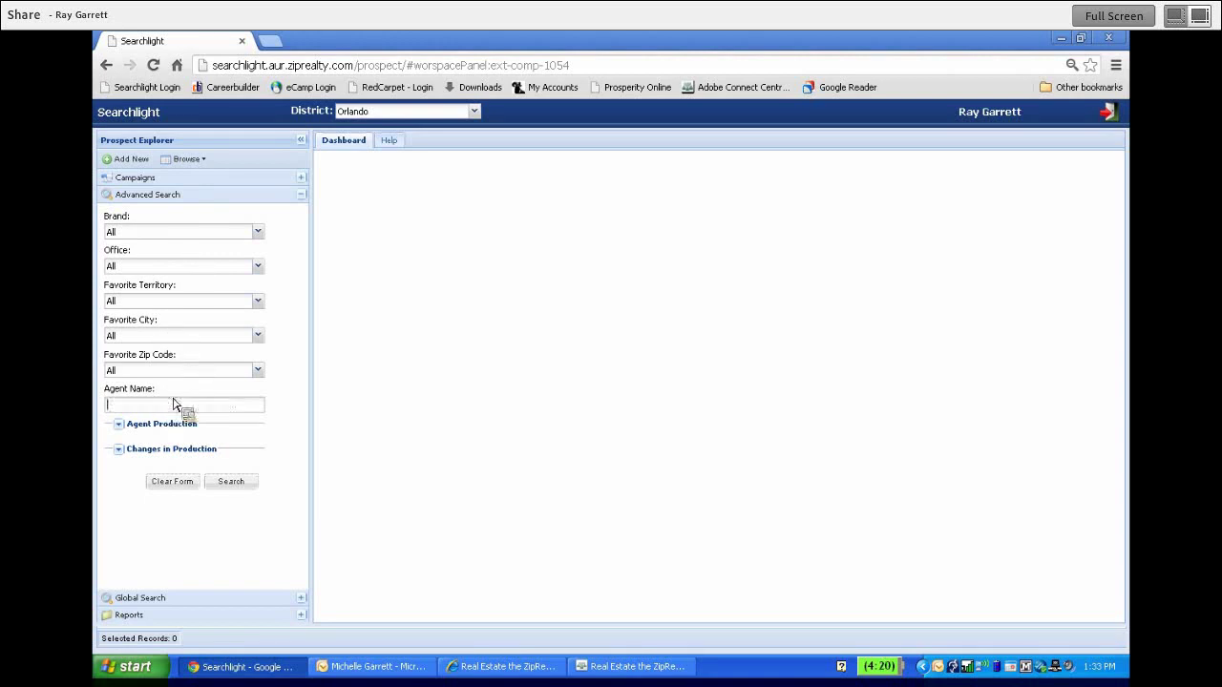
left_click(301, 381)
left_click(118, 425)
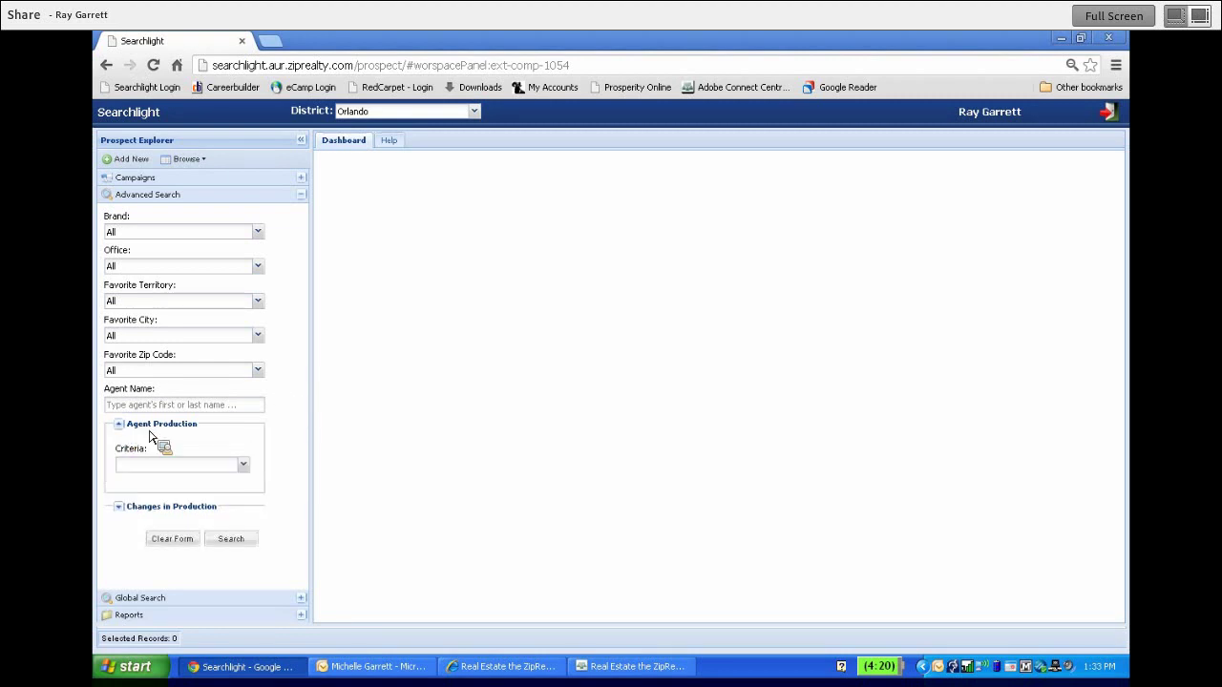
left_click(119, 427)
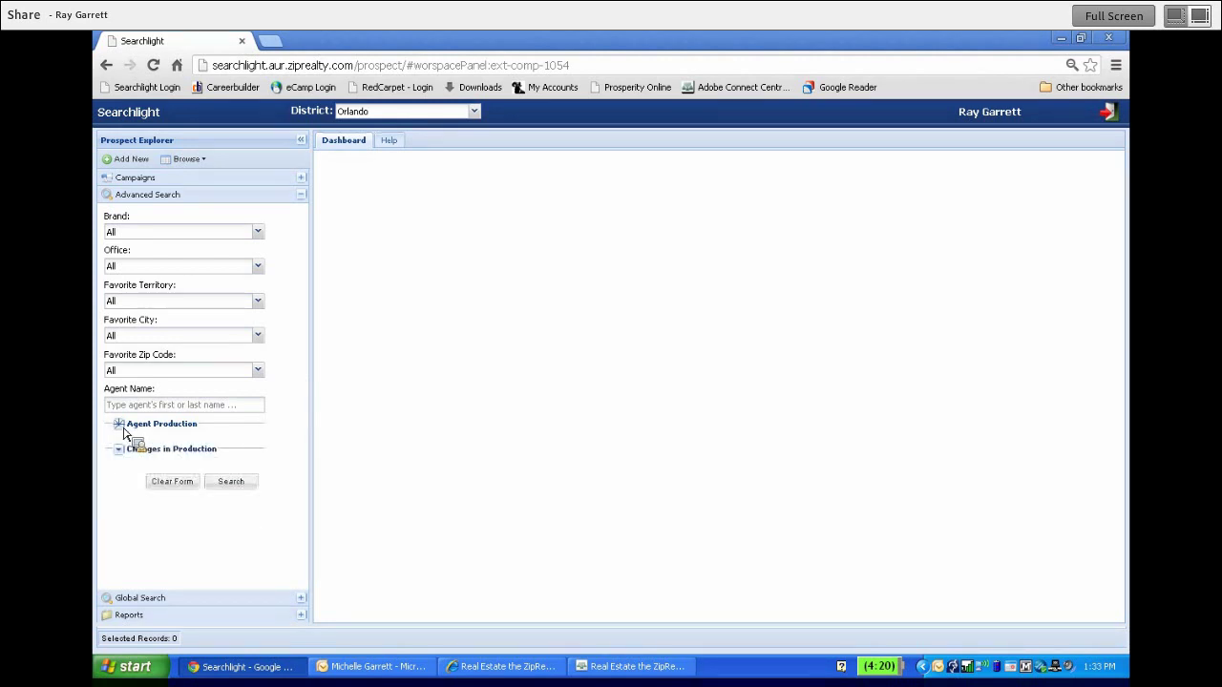
Filter the advanced search by Agent Production, using Number of Deals with a minimum of 2 and a maximum of 6
left_click(119, 426)
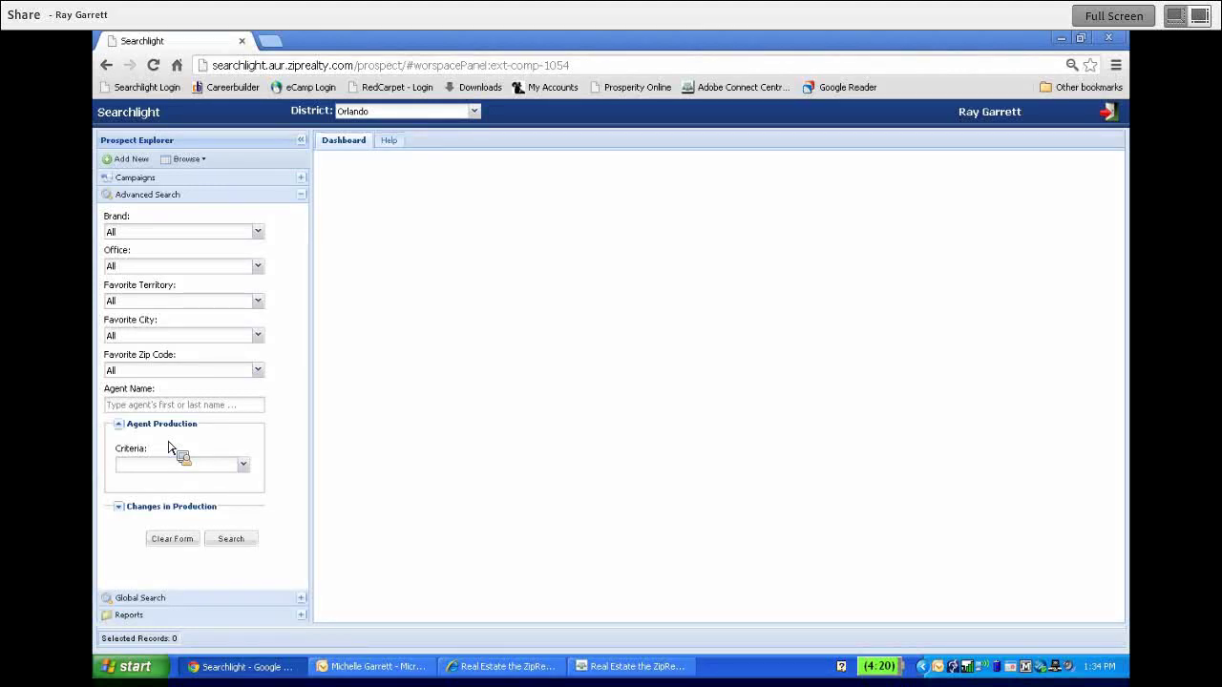
left_click(246, 470)
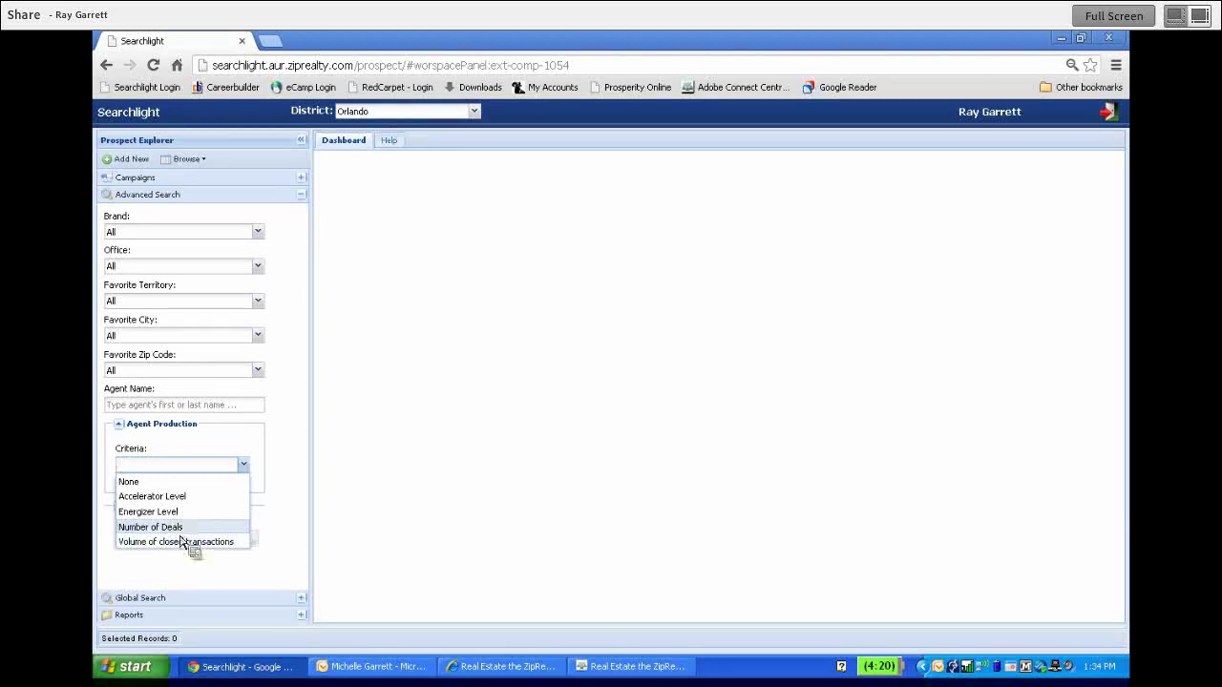
left_click(181, 531)
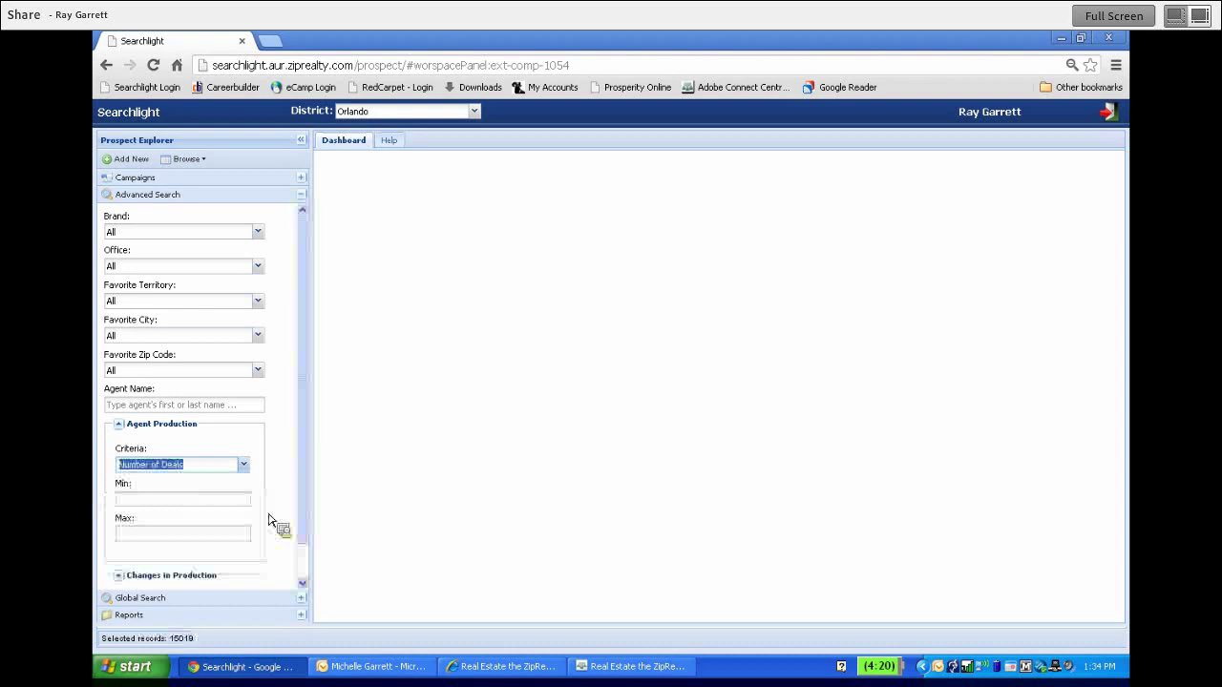
left_click(153, 505)
type("2")
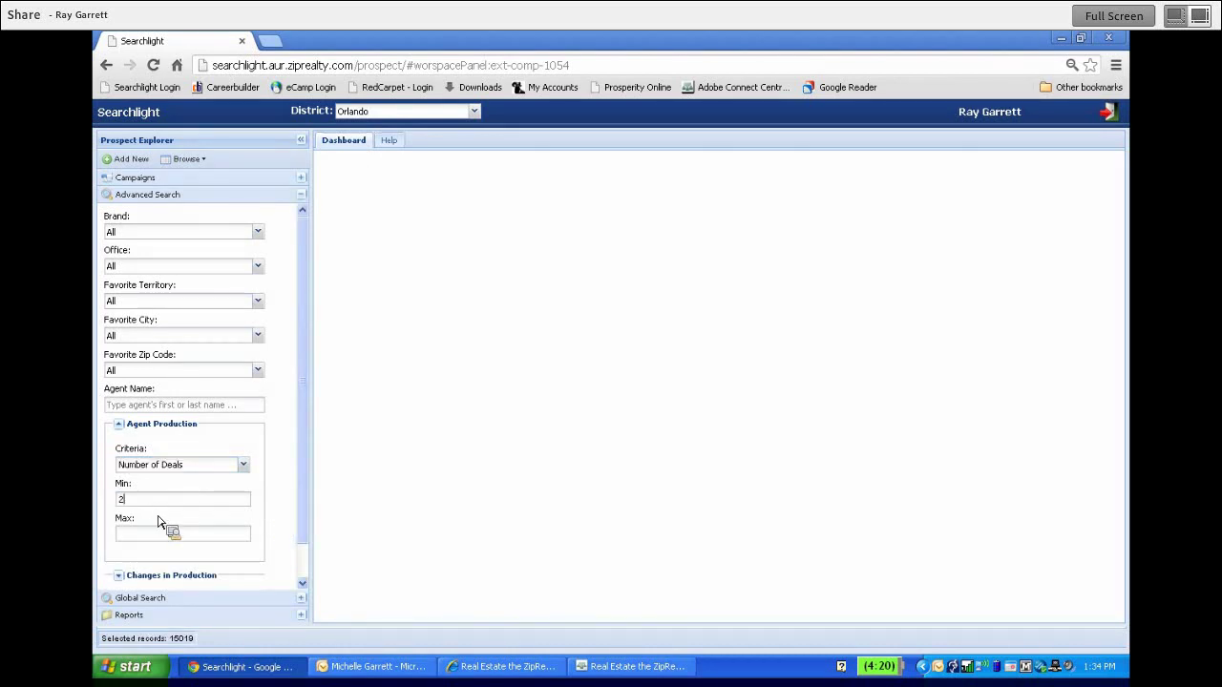
left_click(152, 537)
type("6")
double_click(189, 640)
left_click(123, 427)
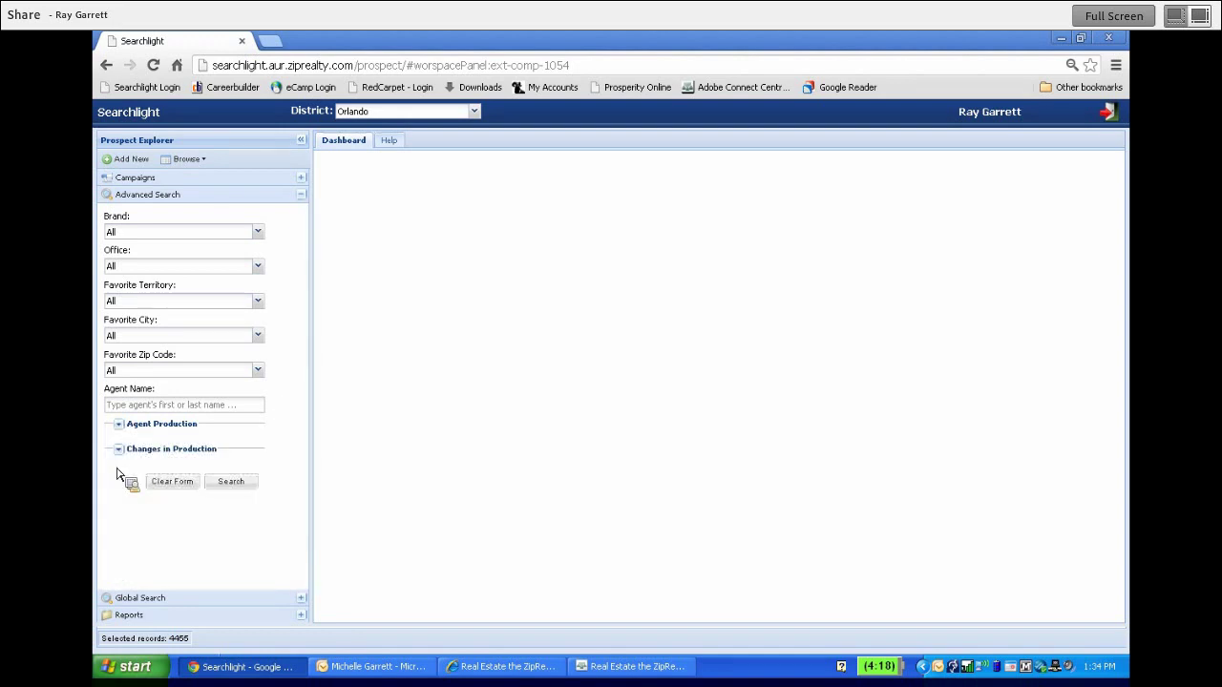
Set Changes in Production to Buy and List side, Decrease, 6 Months and At least 30%, and collapse the section
left_click(119, 451)
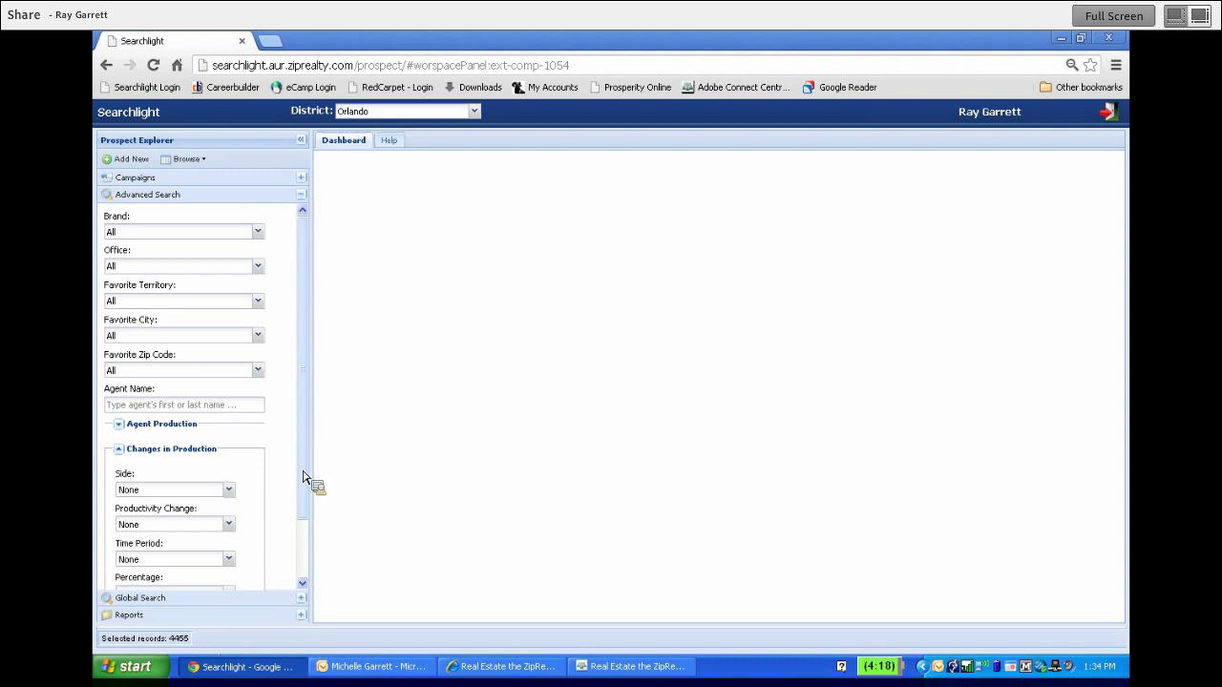
left_click_drag(306, 485, 307, 526)
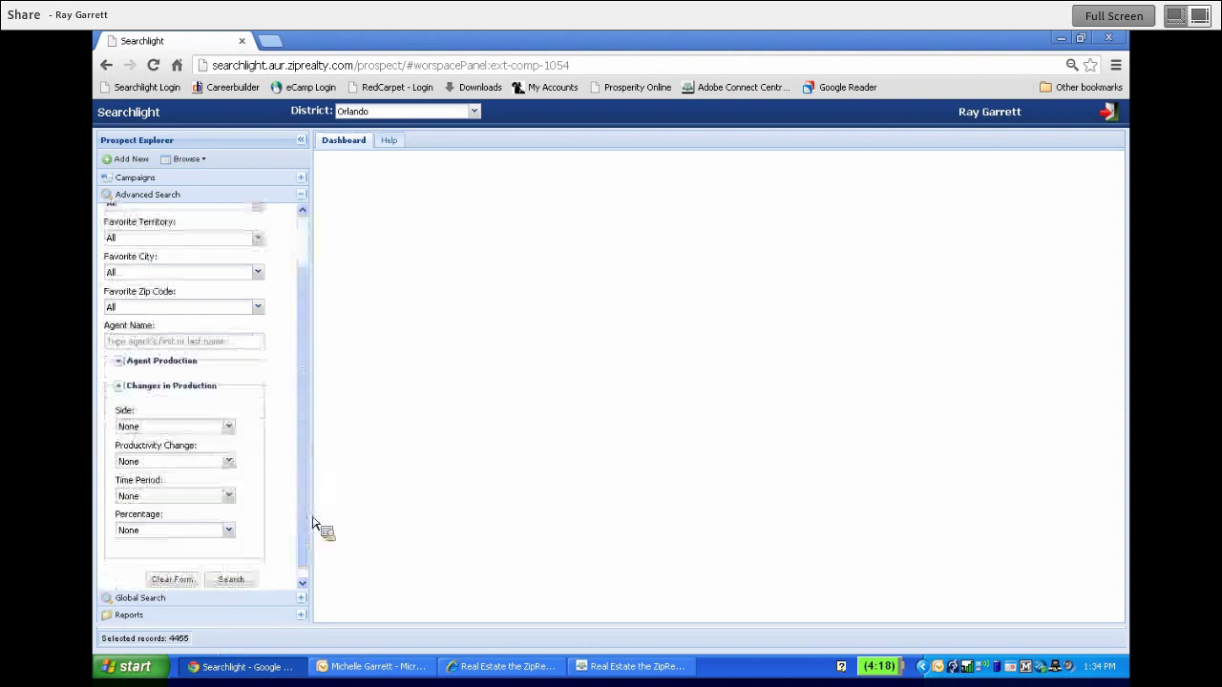
left_click(228, 426)
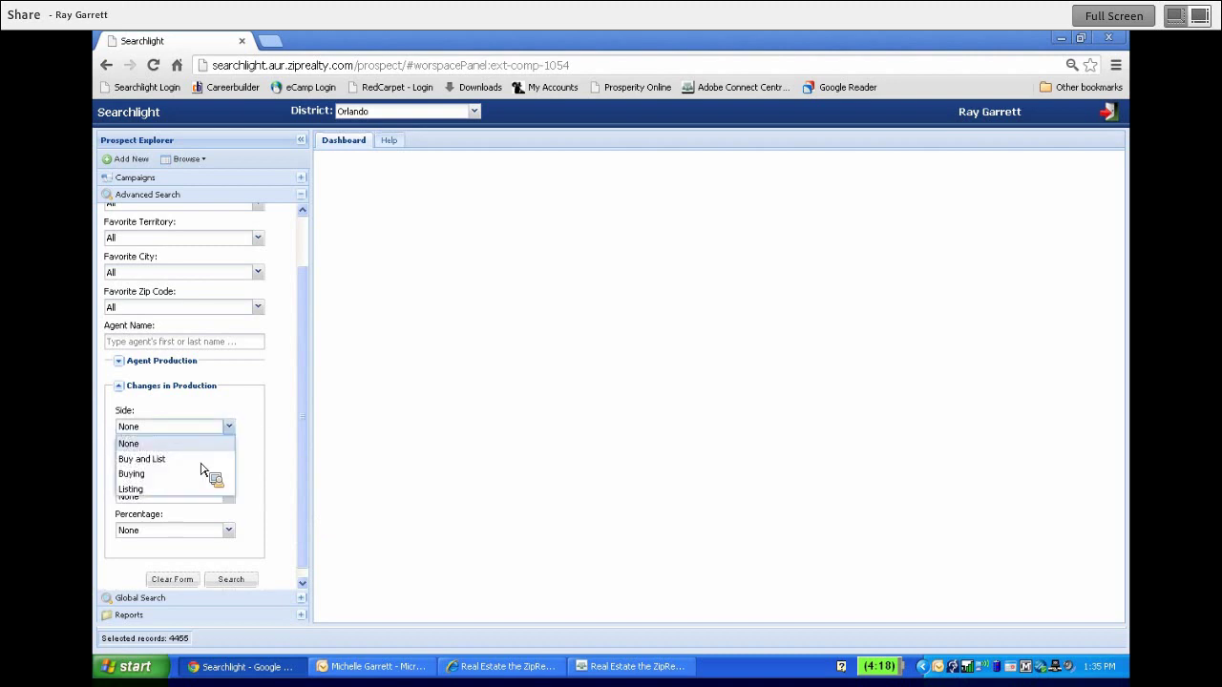
left_click(217, 456)
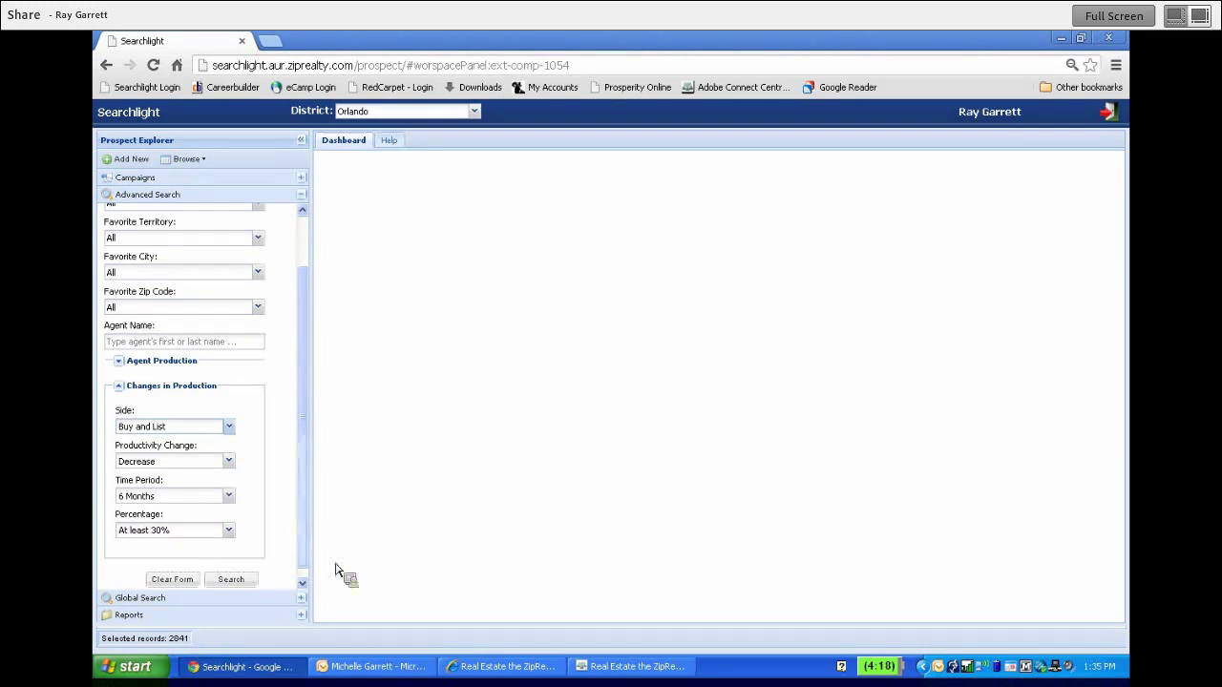
scroll(309, 545, "down", 1)
scroll(218, 458, "up", 1)
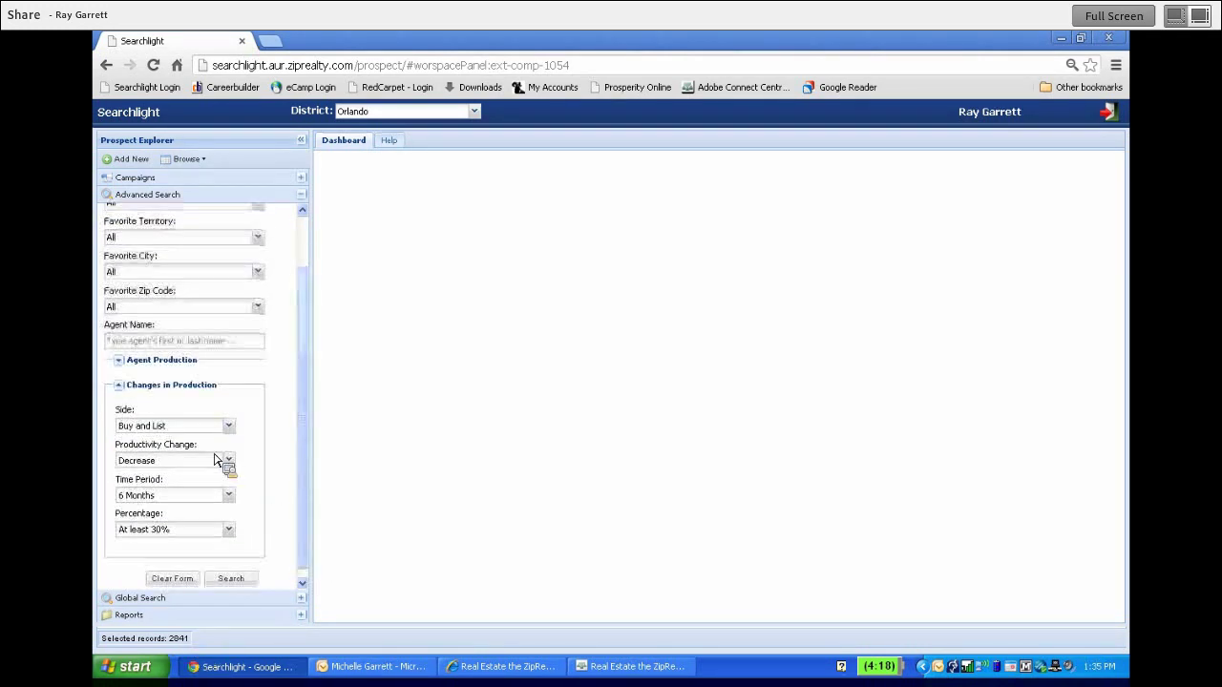
left_click(124, 390)
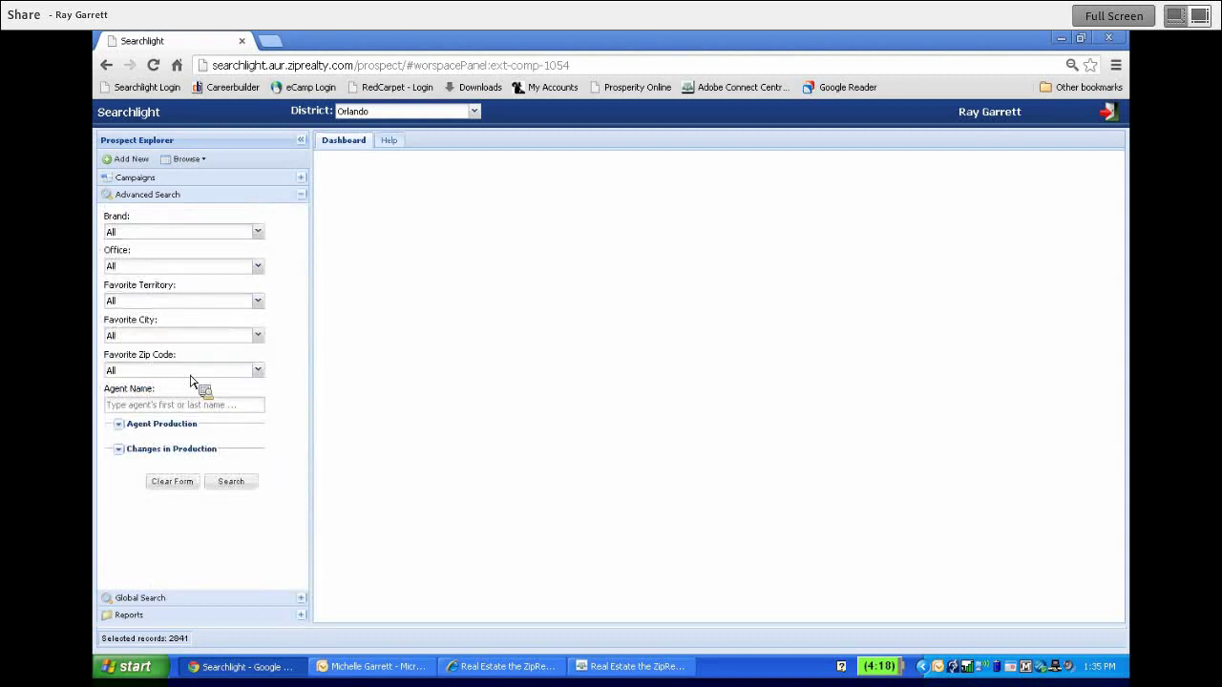
Run the advanced search, view the first prospect's record, and close both the record and the search results
left_click(240, 485)
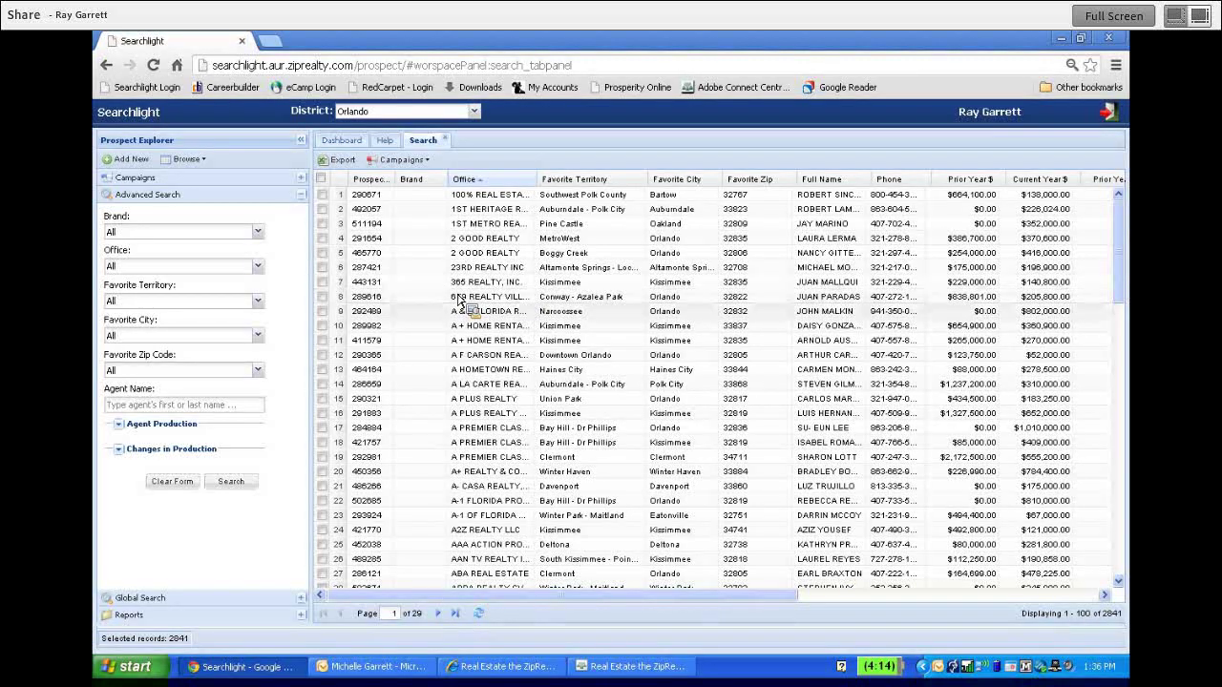
double_click(571, 202)
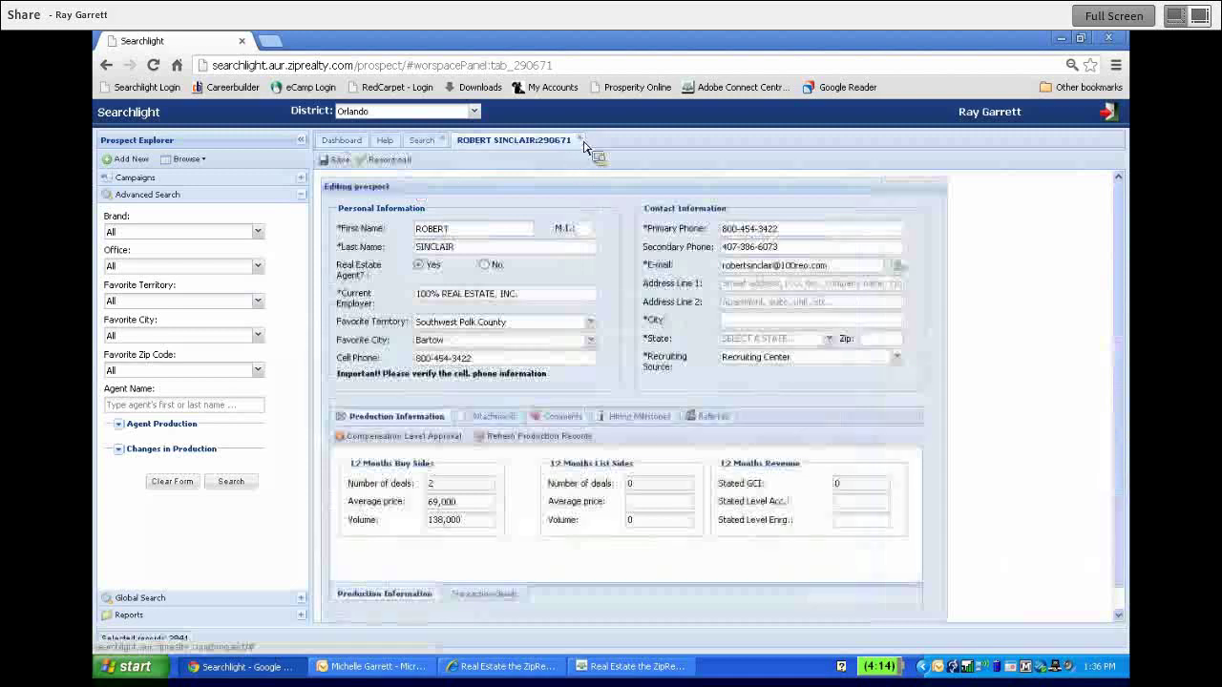
left_click(581, 141)
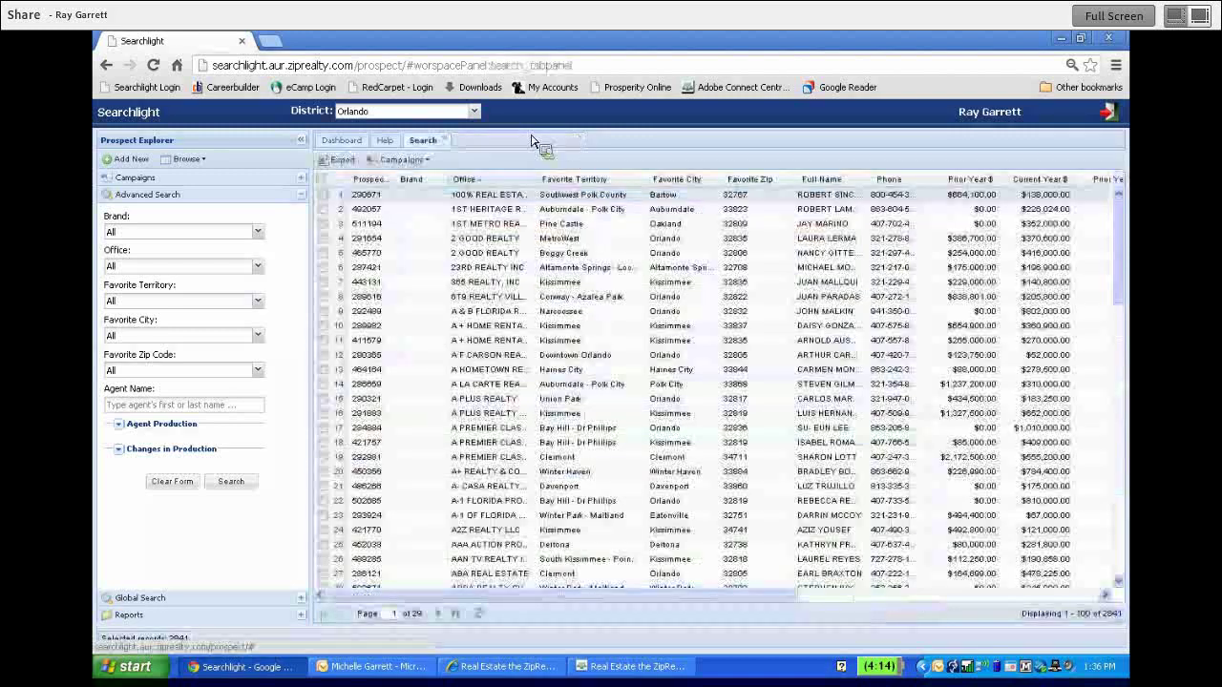
left_click(443, 140)
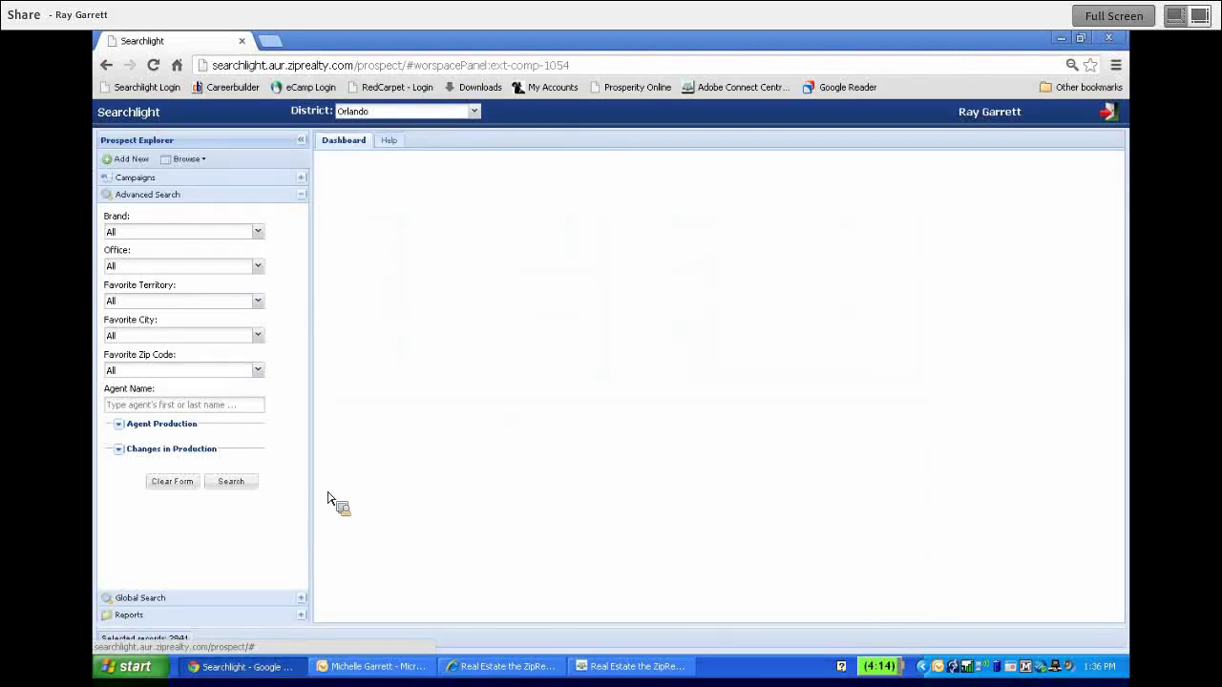
Expand Global Search, switch its Search By criterion to Email, and collapse the section again
left_click(293, 197)
left_click(275, 214)
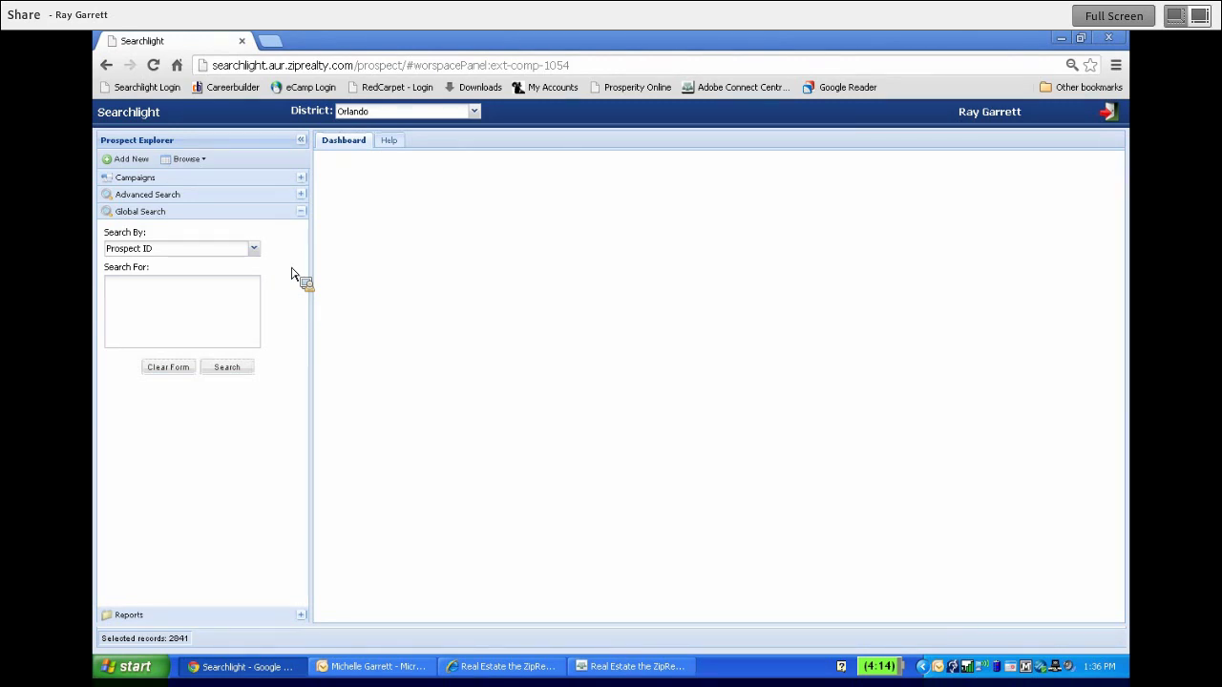
left_click(254, 249)
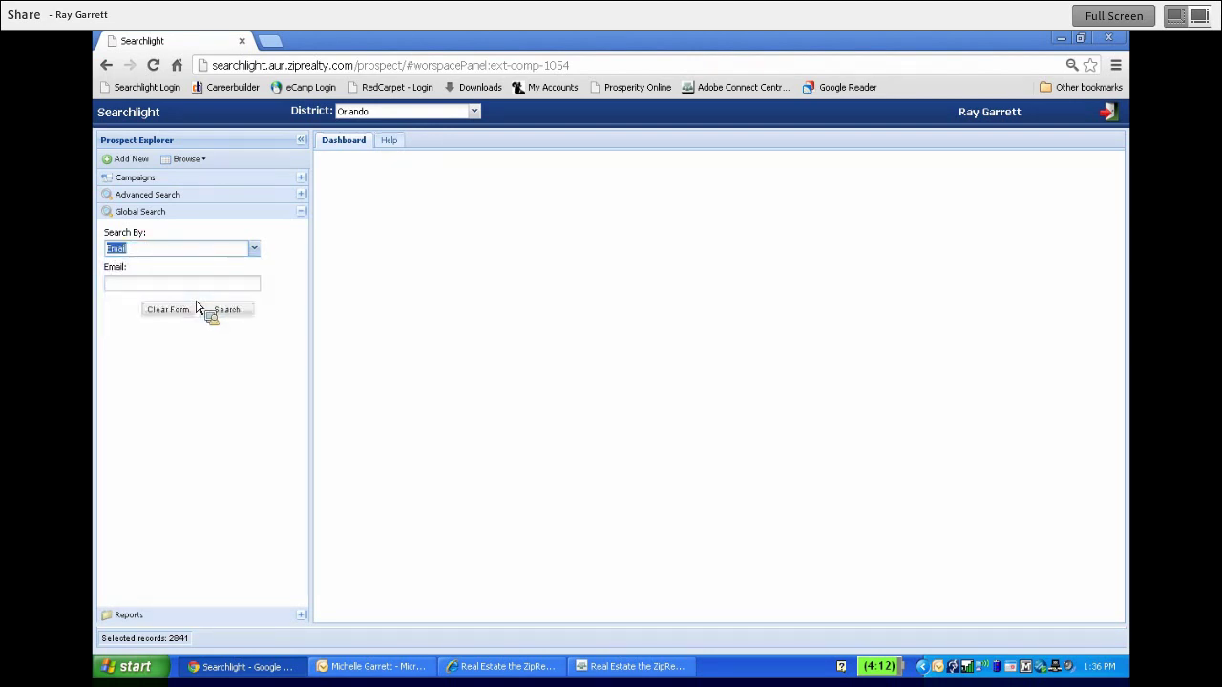
left_click(216, 324)
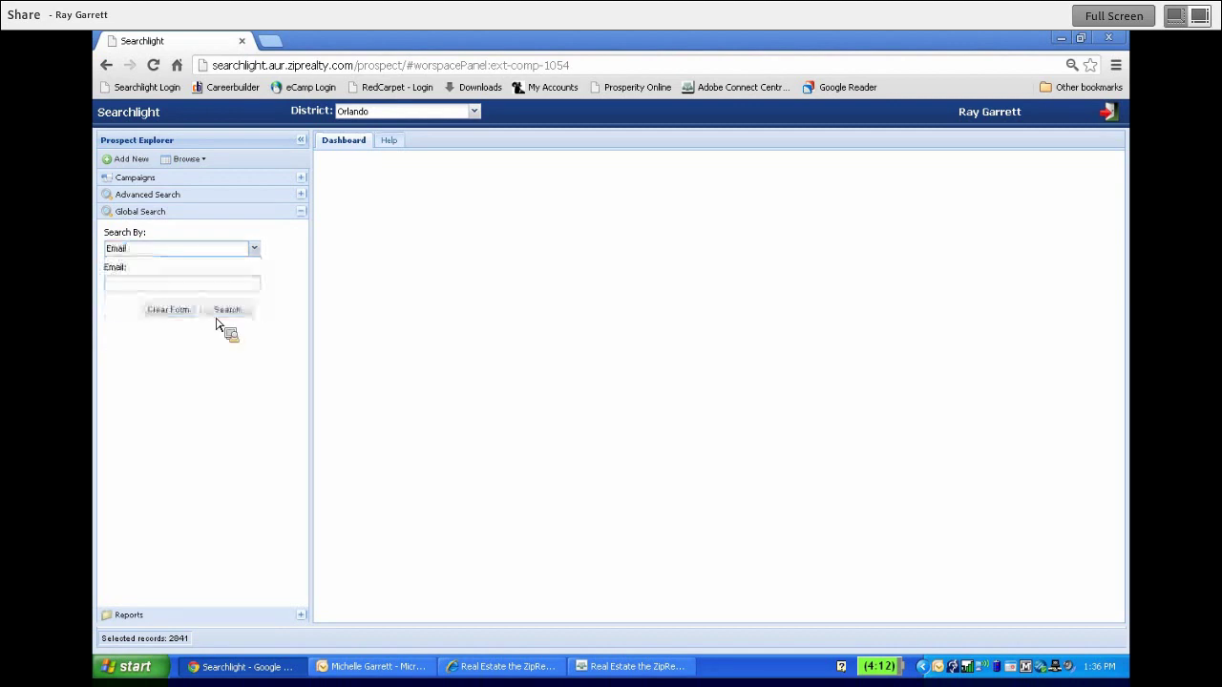
left_click(299, 214)
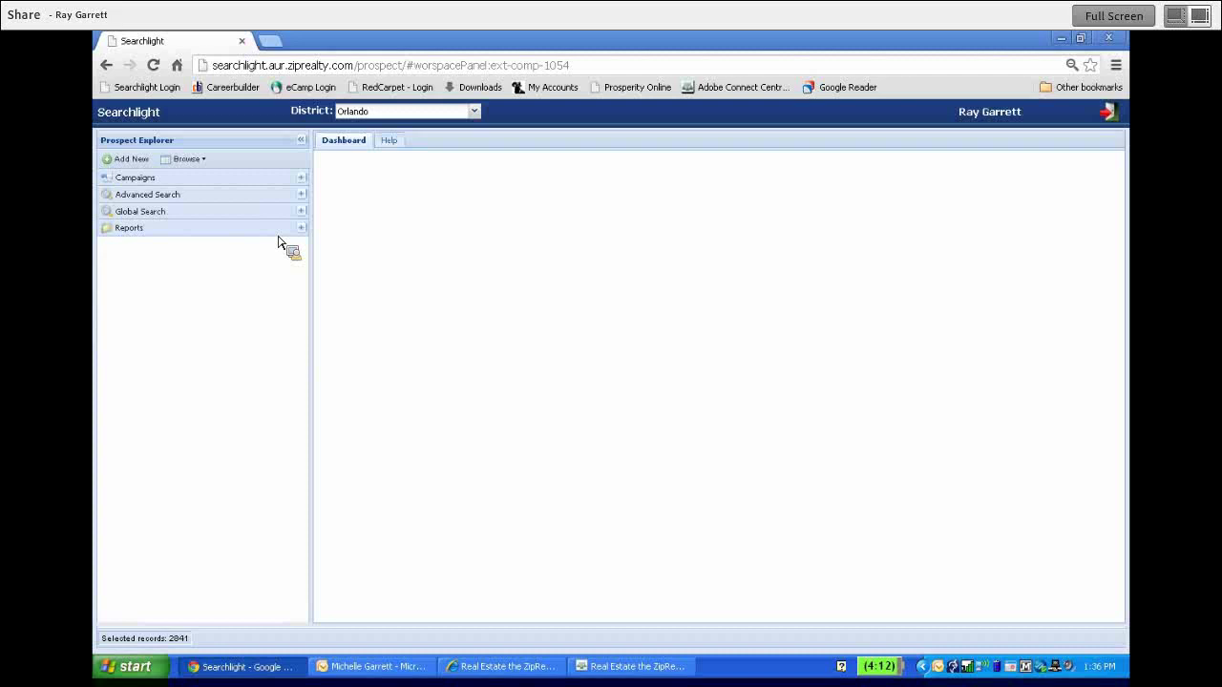
View the Milestones Report options under Reports and the Browse choices for added and commented prospects
left_click(263, 235)
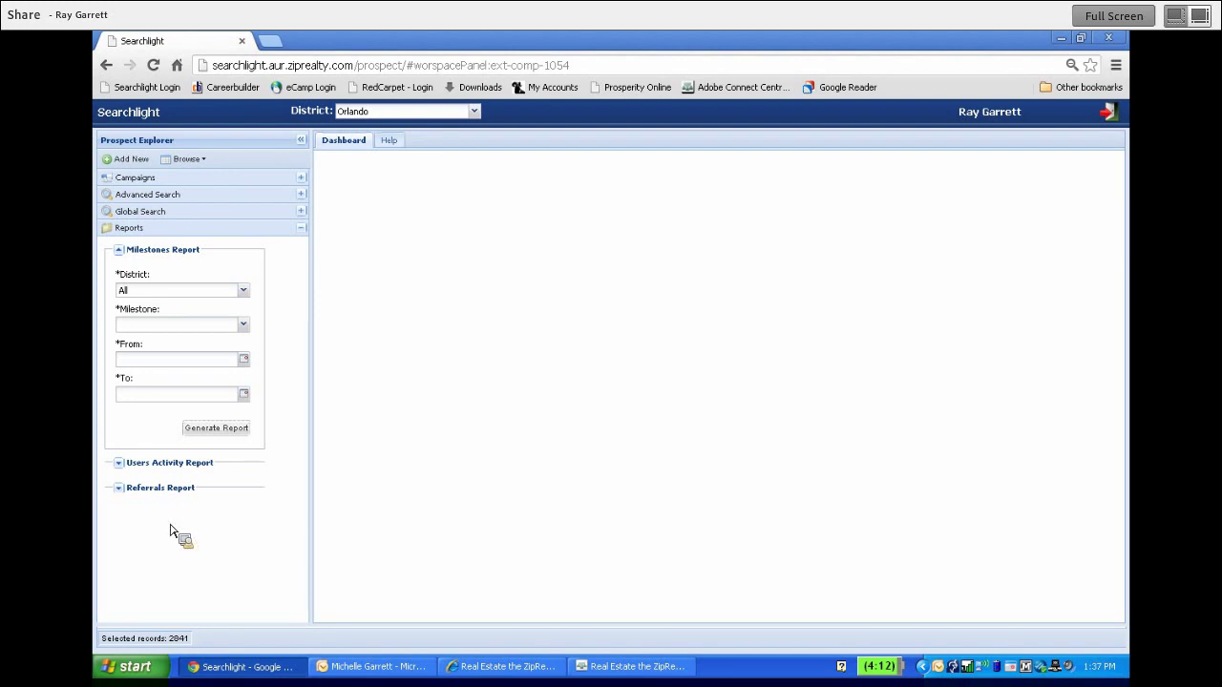
left_click(120, 252)
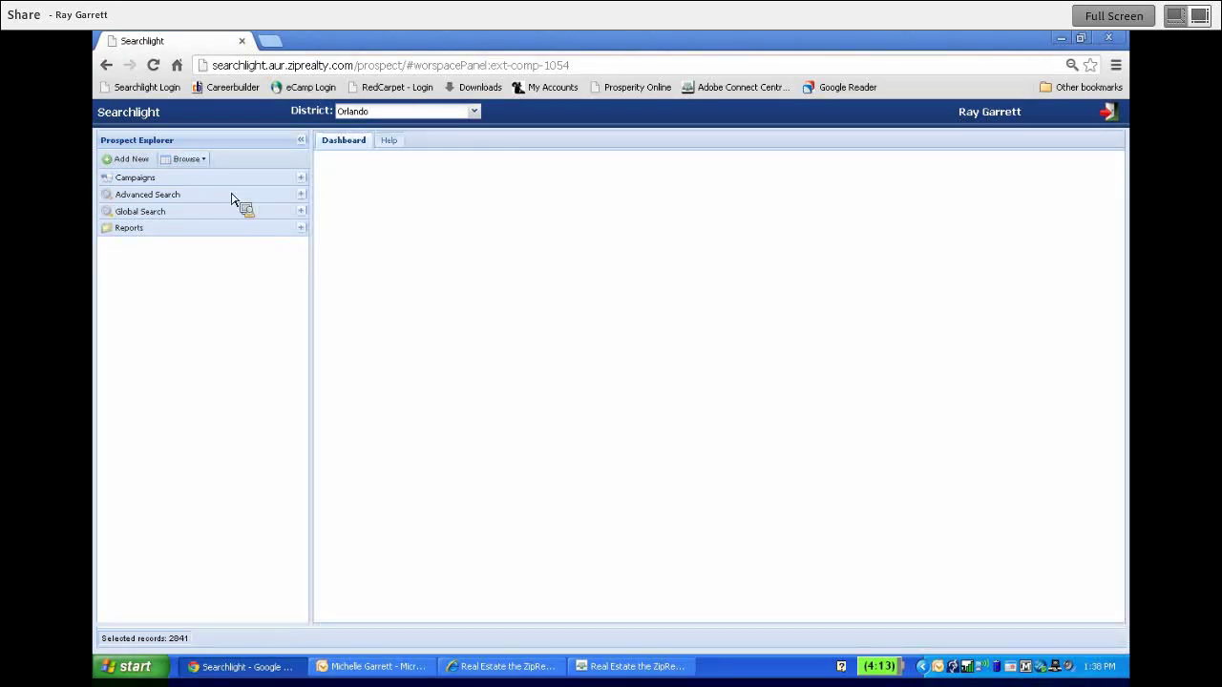
left_click(204, 161)
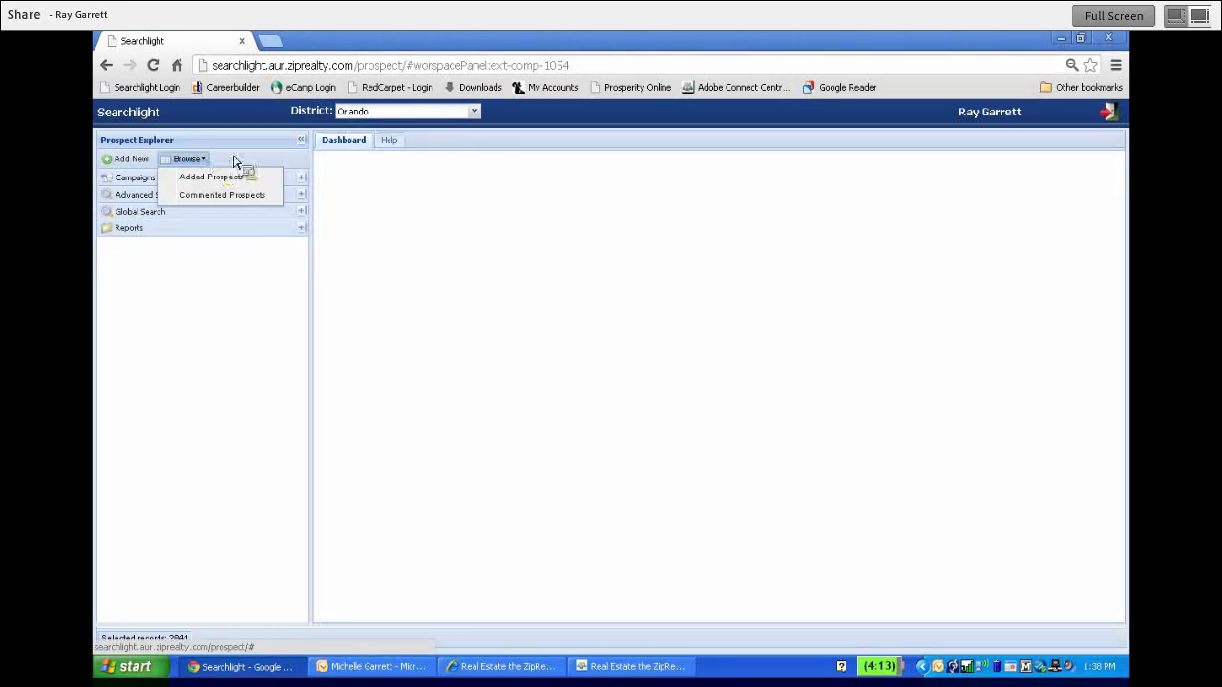
left_click(231, 165)
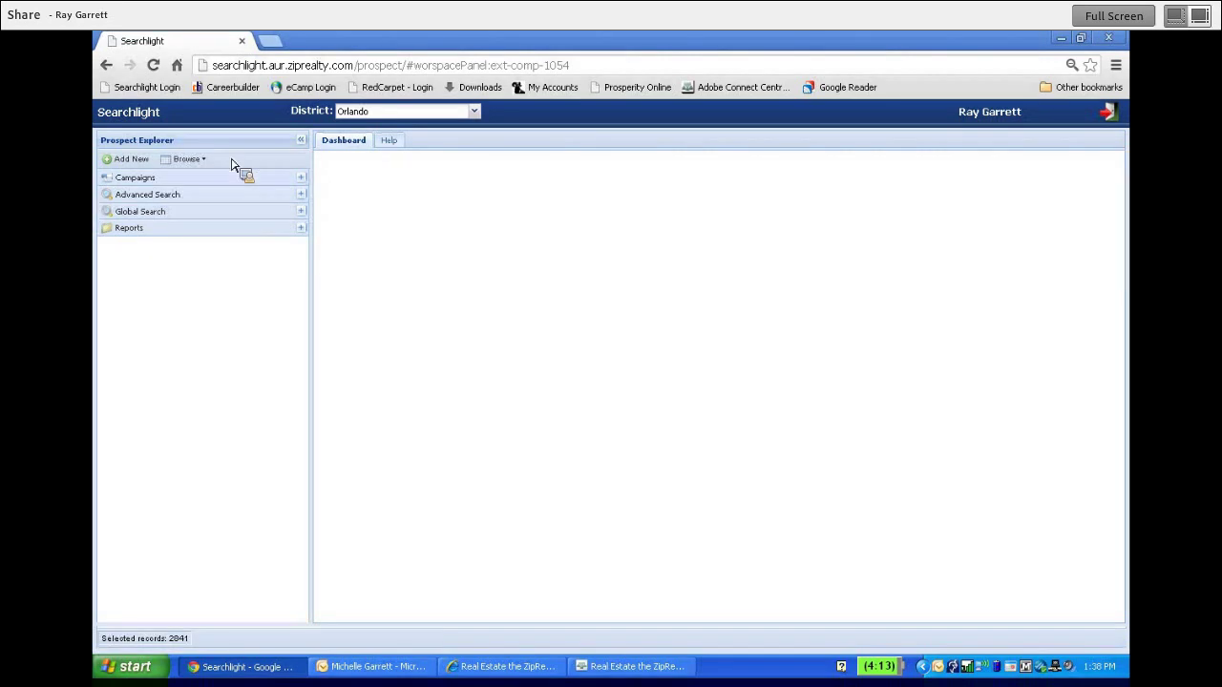